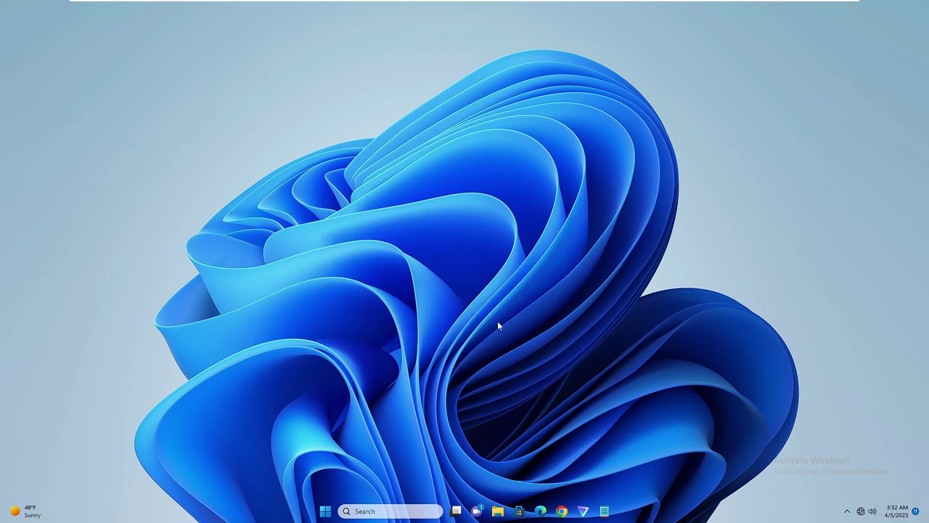
Run wsreset.exe from the Run dialog to reset the Store cache, then close the reopened Store
{"action": "right_click", "coordinate": [325, 511]}
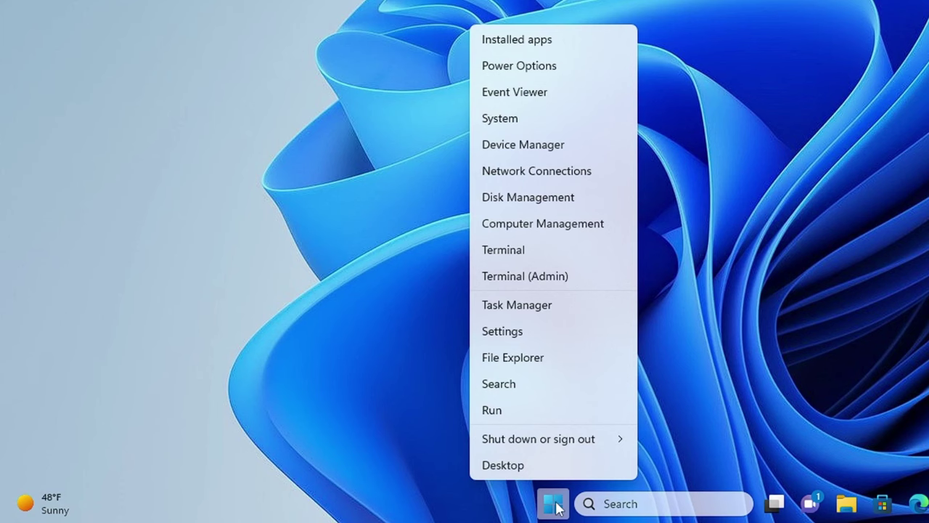
{"action": "left_click", "coordinate": [504, 411]}
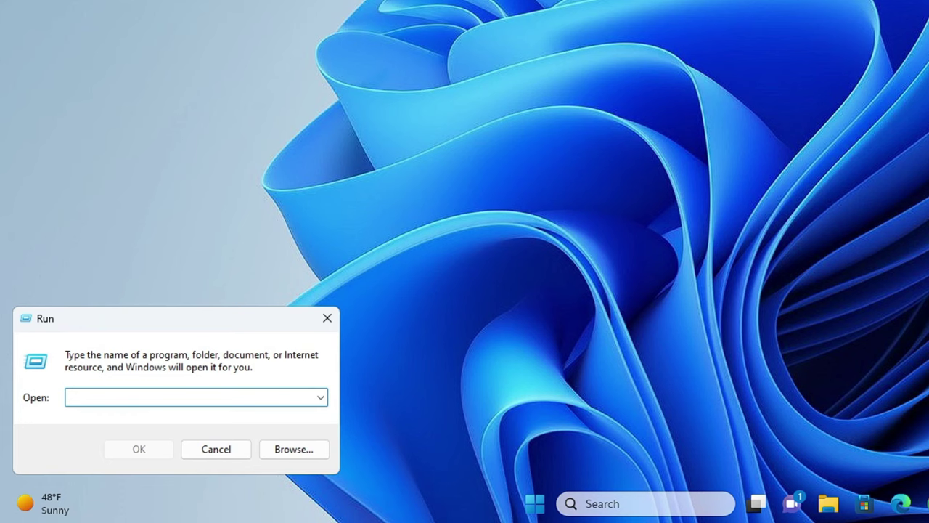
{"action": "type", "text": "wsreset.exe"}
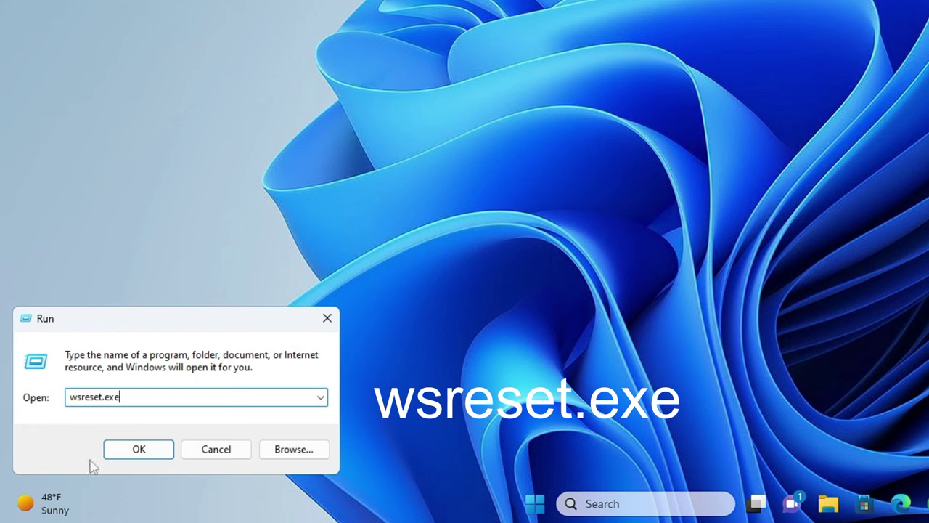
{"action": "left_click", "coordinate": [134, 456]}
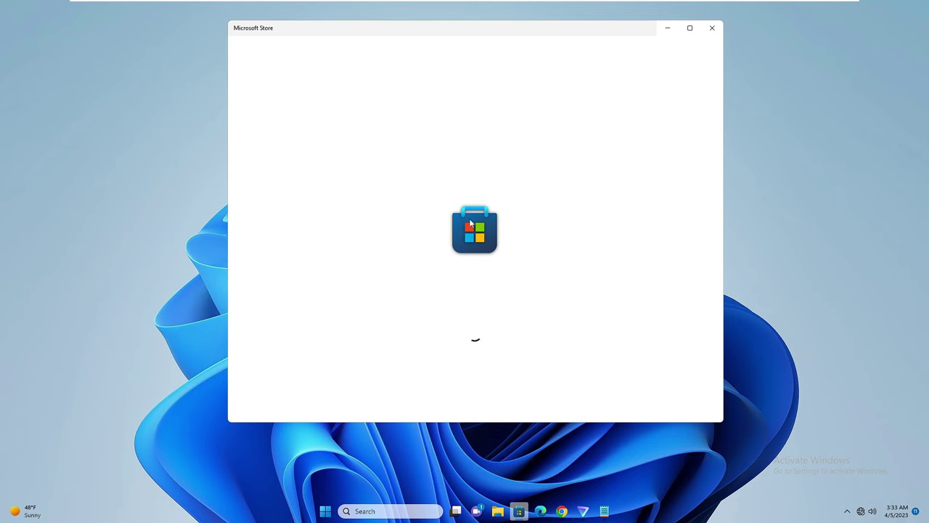
{"action": "left_click", "coordinate": [712, 27]}
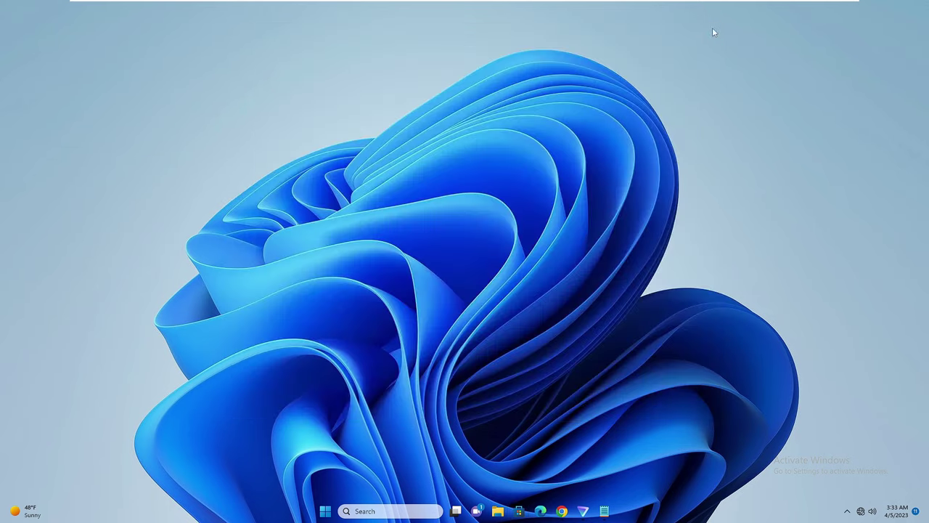
Repair the Microsoft Store app from its App settings page
{"action": "left_click", "coordinate": [363, 511]}
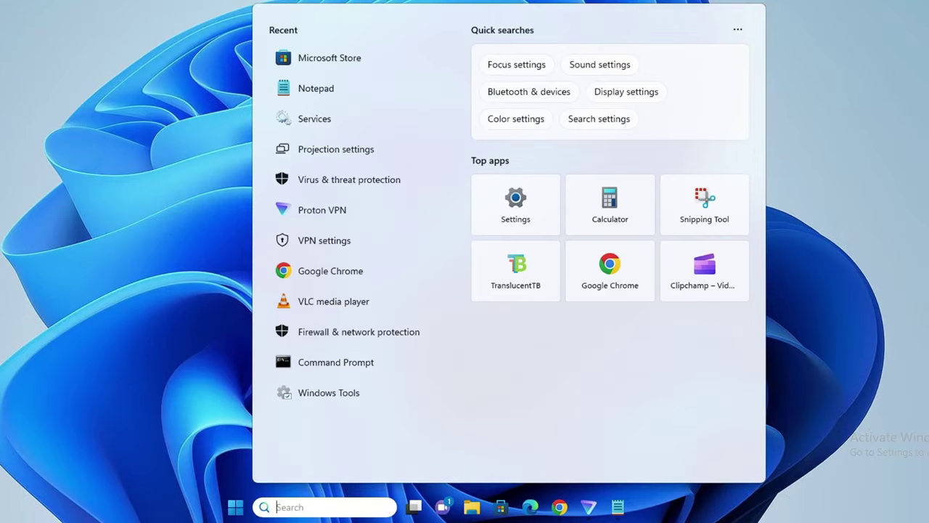
{"action": "type", "text": "store"}
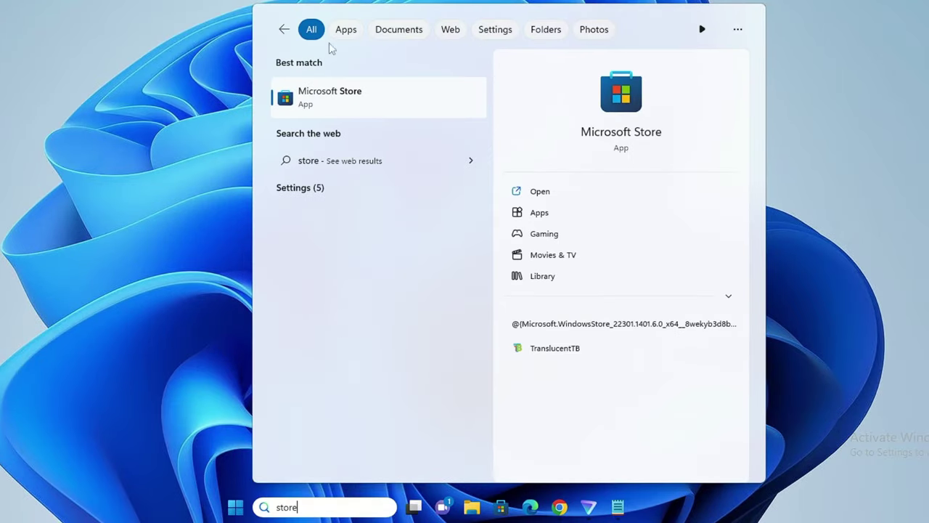
{"action": "right_click", "coordinate": [371, 106]}
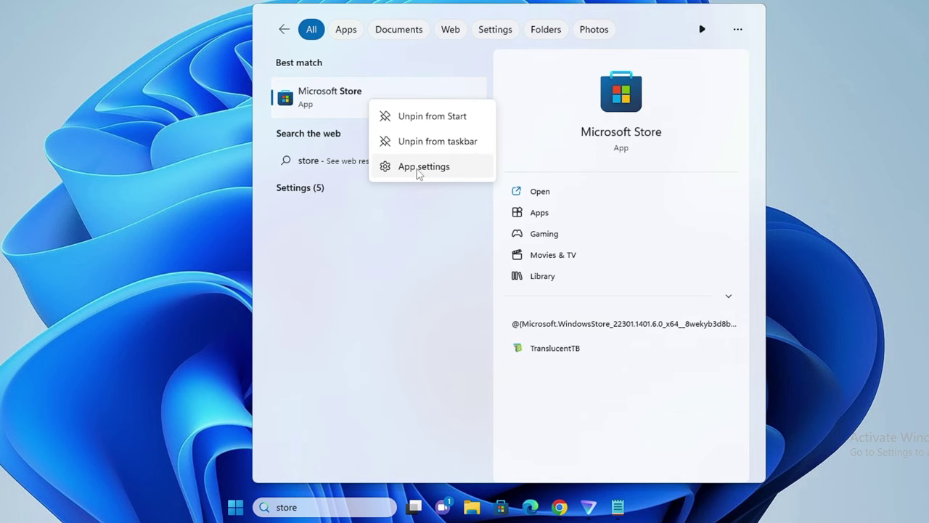
{"action": "left_click", "coordinate": [418, 171]}
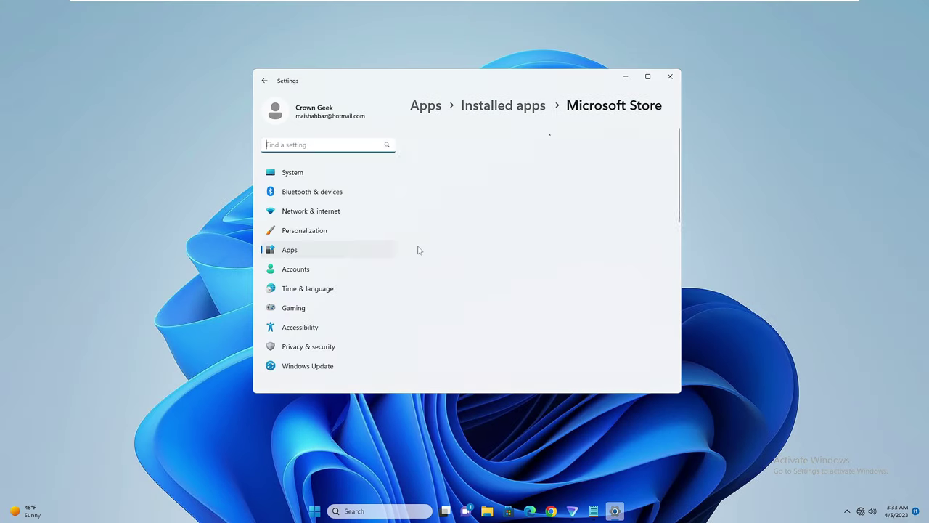
{"action": "scroll", "coordinate": [472, 245], "scroll_direction": "down", "scroll_amount": 8}
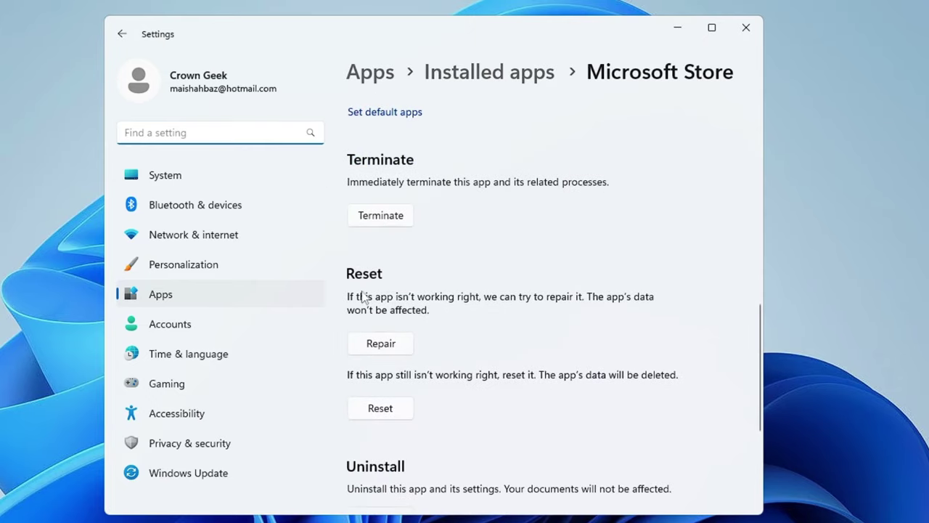
{"action": "left_click", "coordinate": [382, 344]}
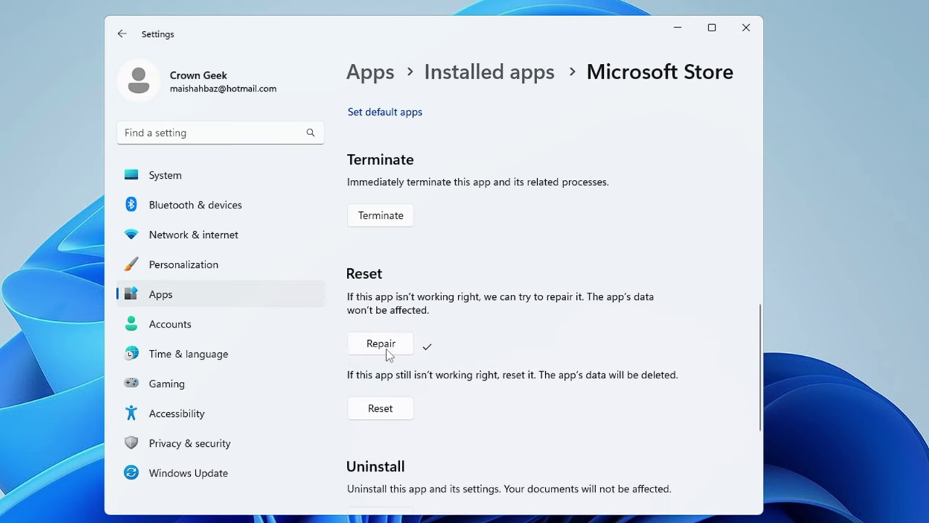
Reset the Microsoft Store app, confirm deleting its data, and close Settings
{"action": "scroll", "coordinate": [386, 349], "scroll_direction": "down", "scroll_amount": 2}
{"action": "left_click", "coordinate": [392, 349]}
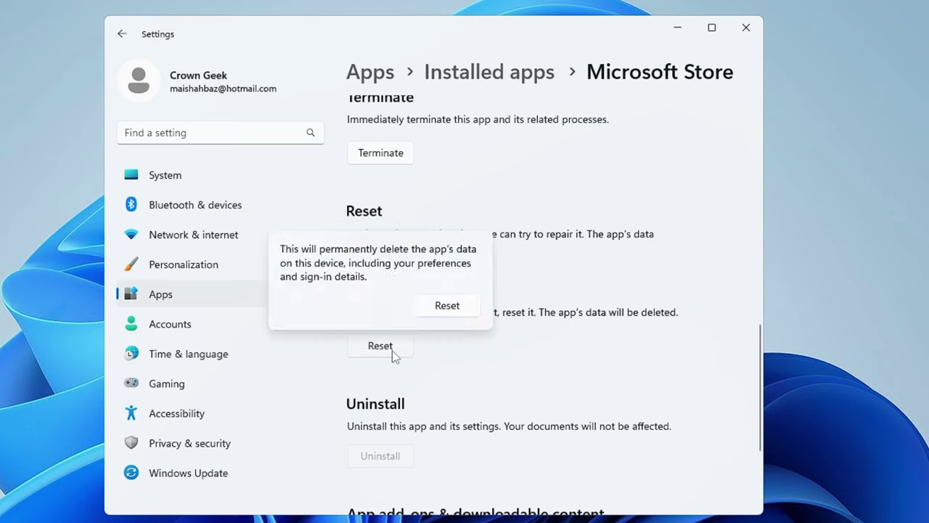
{"action": "left_click", "coordinate": [446, 305]}
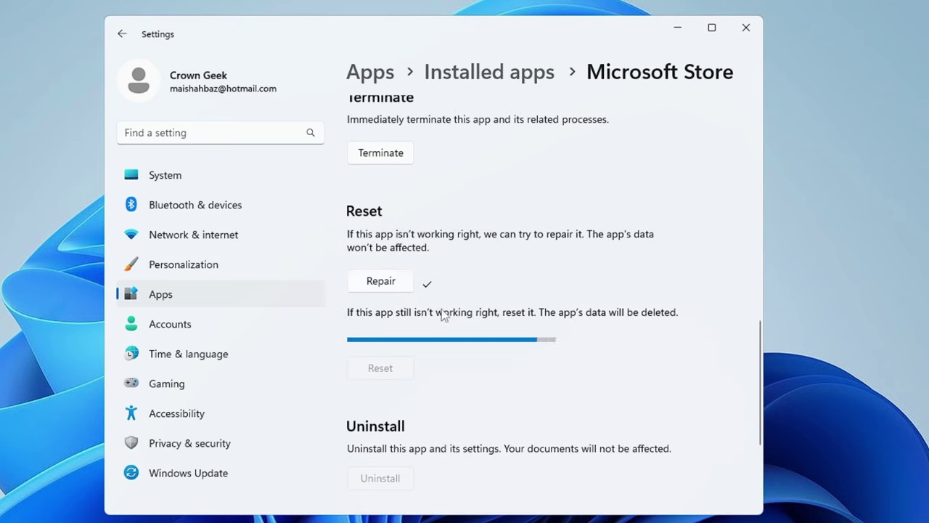
{"action": "left_click", "coordinate": [754, 29]}
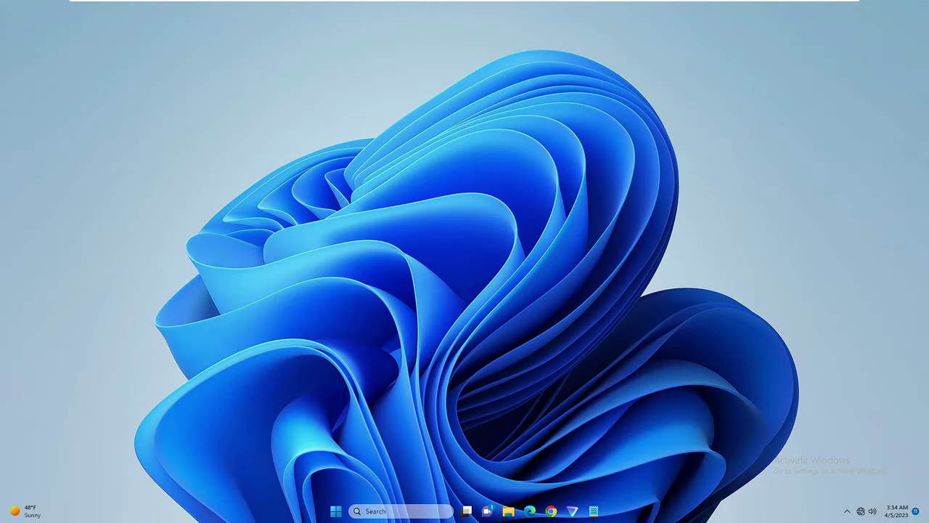
Run the Windows Store Apps troubleshooter under Other troubleshooters, then dismiss its result and Settings
{"action": "left_click", "coordinate": [378, 511]}
{"action": "type", "text": "t"}
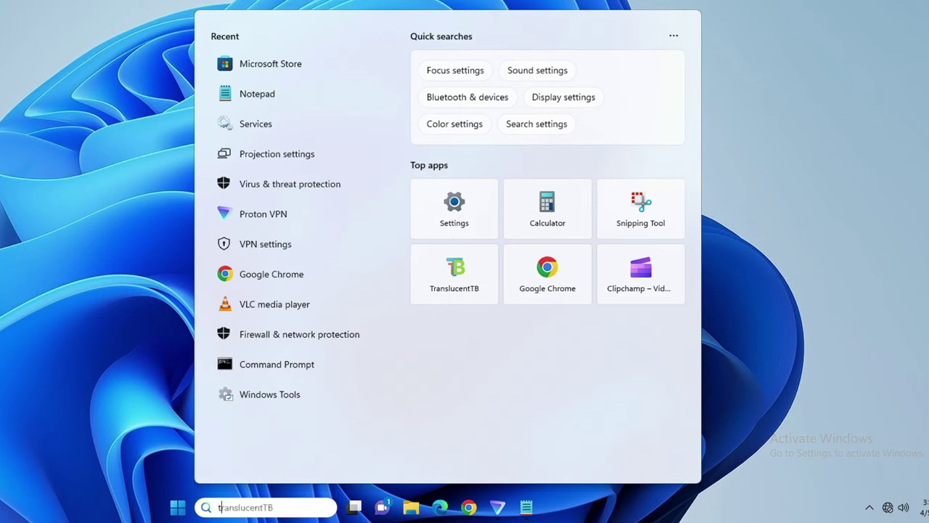
{"action": "type", "text": "roubleshoot settings"}
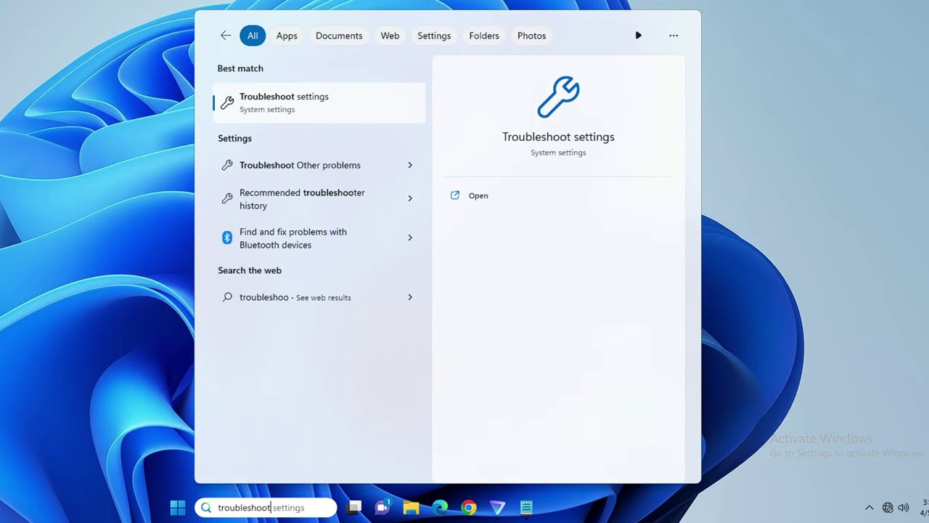
{"action": "left_click", "coordinate": [303, 109]}
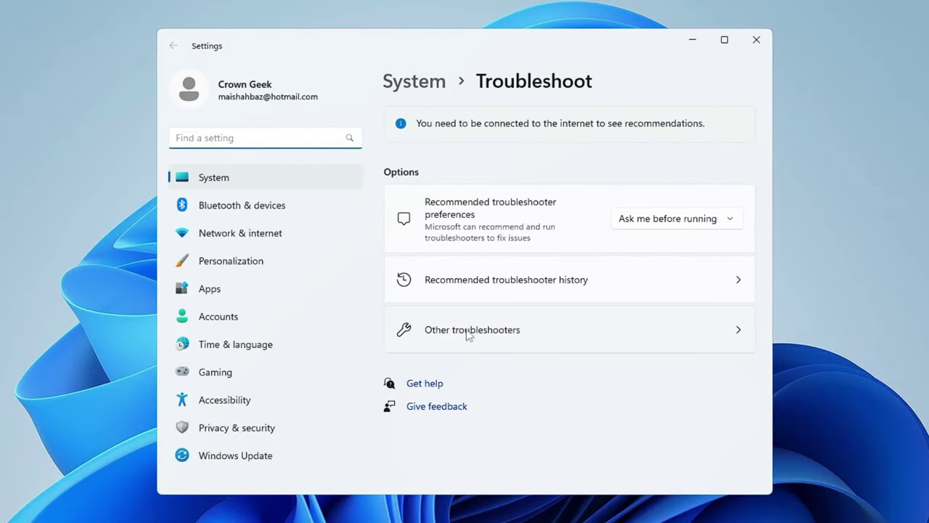
{"action": "left_click", "coordinate": [467, 330]}
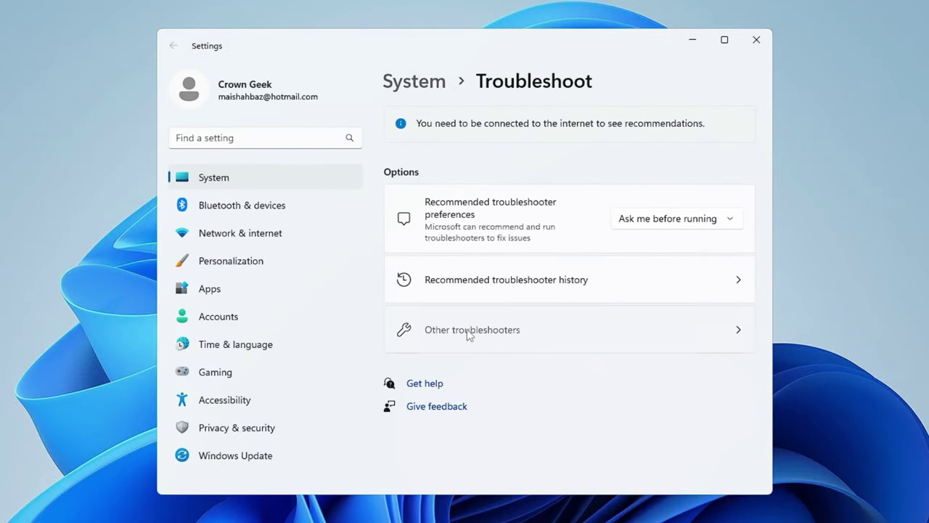
{"action": "scroll", "coordinate": [467, 329], "scroll_direction": "down", "scroll_amount": 6}
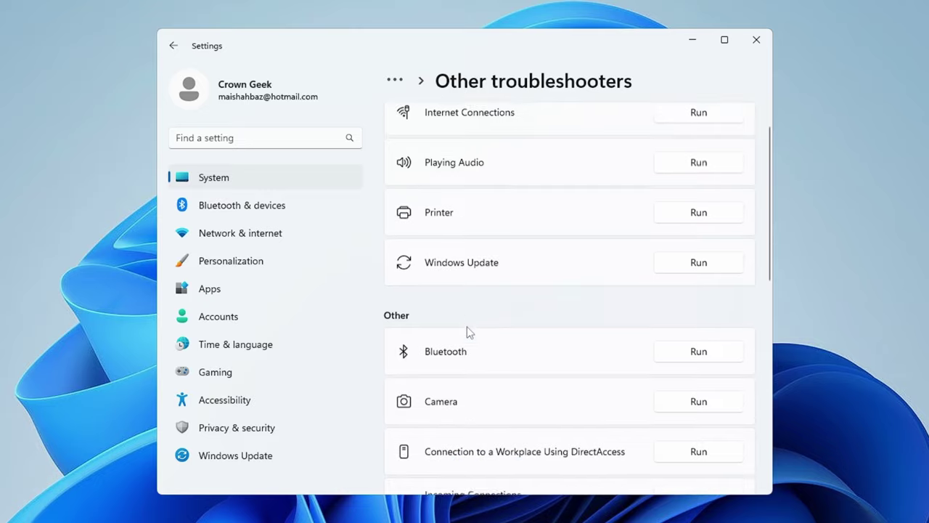
{"action": "scroll", "coordinate": [468, 330], "scroll_direction": "down", "scroll_amount": 2}
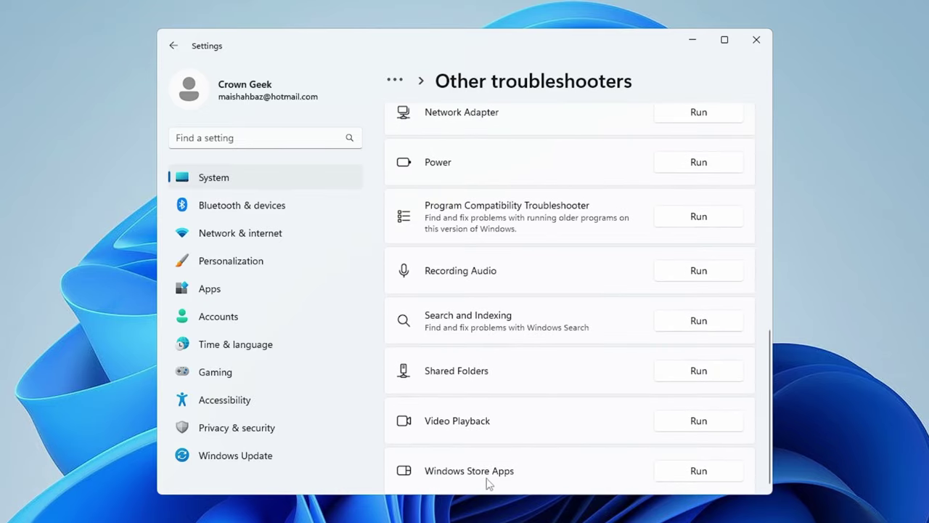
{"action": "left_click", "coordinate": [692, 470]}
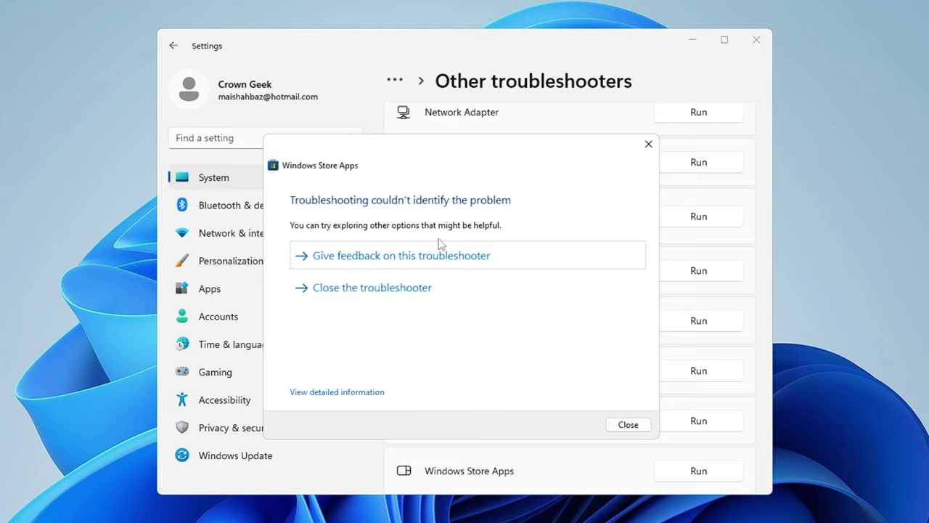
{"action": "left_click", "coordinate": [625, 427]}
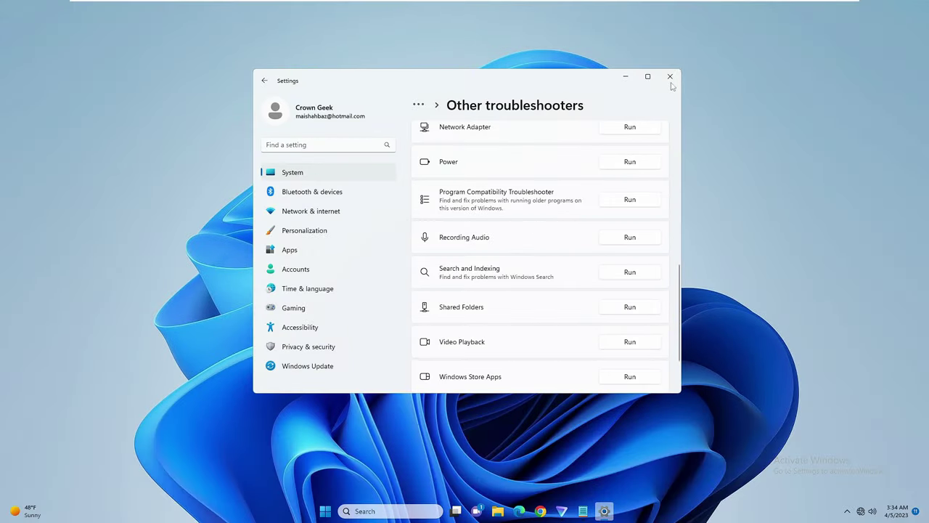
{"action": "left_click", "coordinate": [669, 77]}
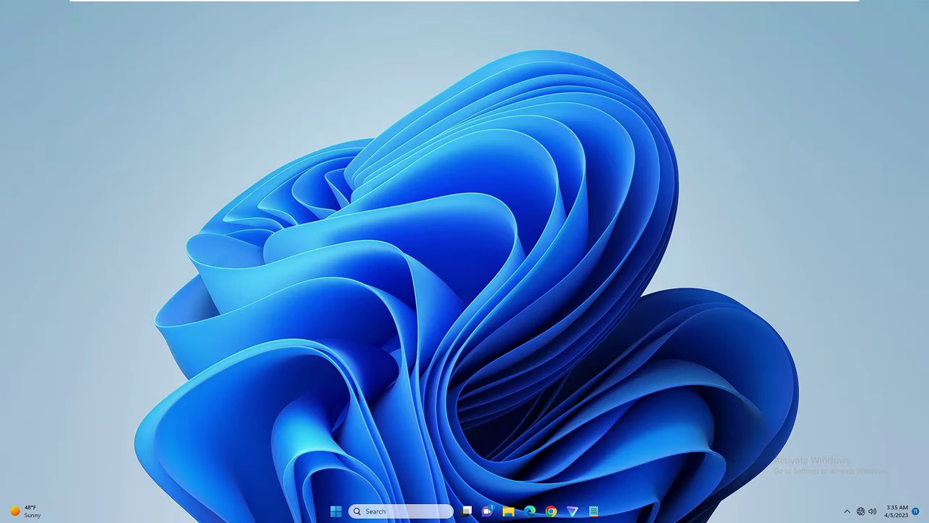
Open Services and bring up the Windows Update service's properties
{"action": "left_click", "coordinate": [401, 510]}
{"action": "type", "text": "ser"}
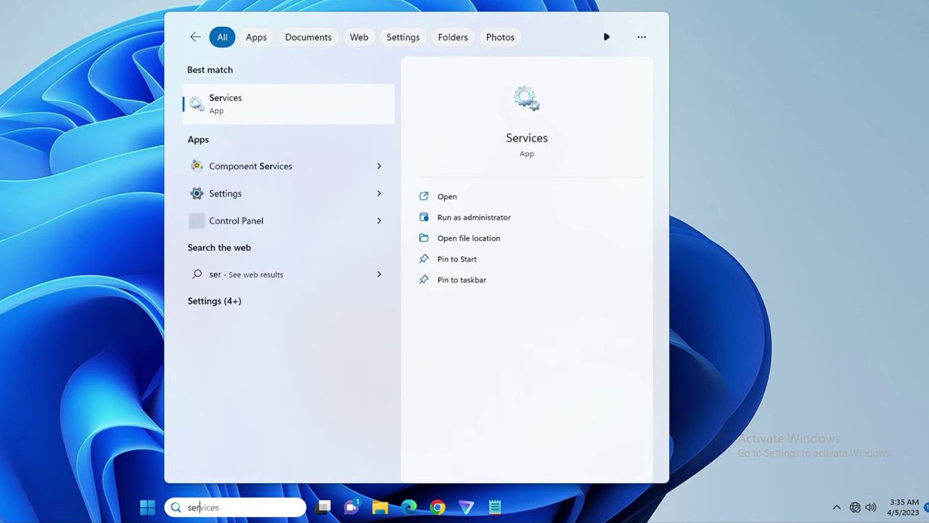
{"action": "type", "text": "vices"}
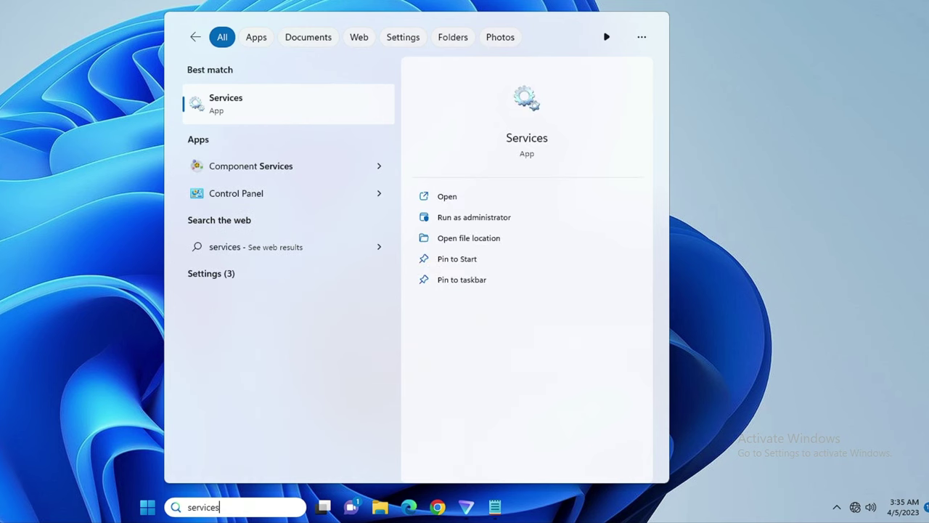
{"action": "key", "text": "Return"}
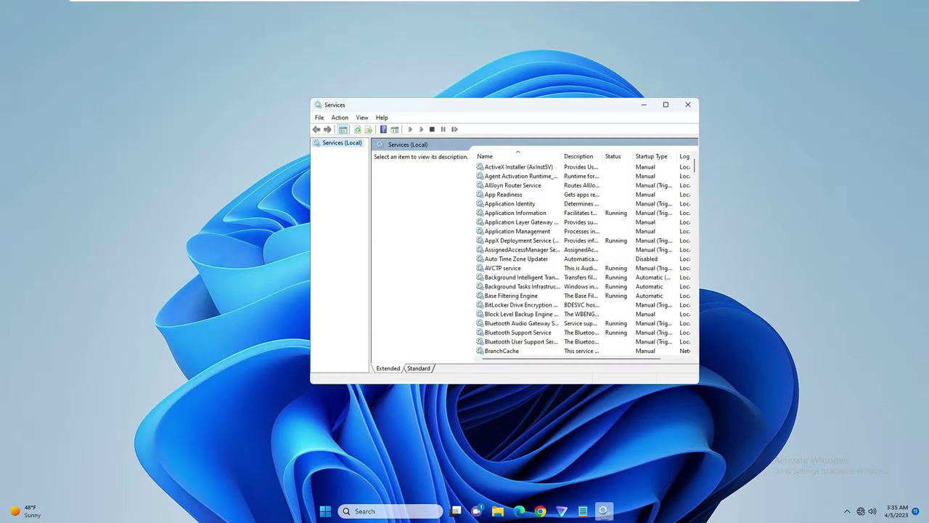
{"action": "left_click", "coordinate": [512, 195]}
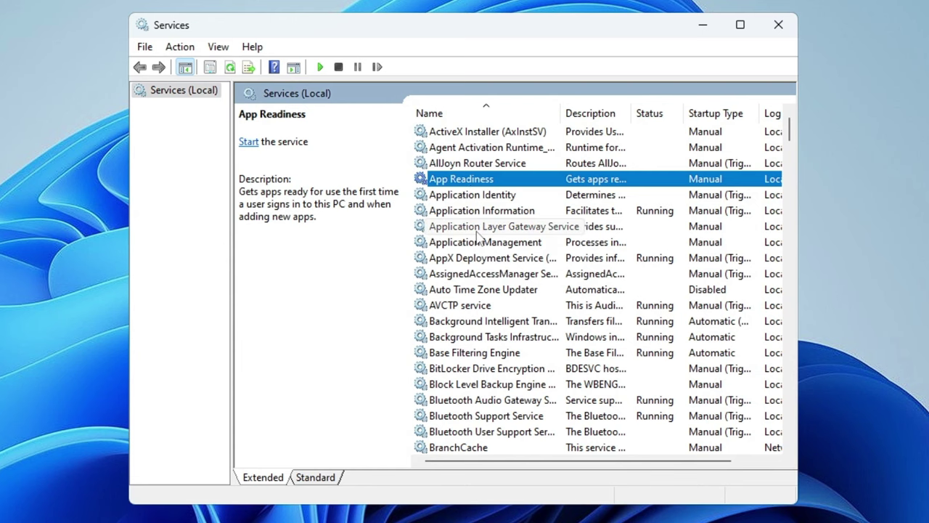
{"action": "scroll", "coordinate": [477, 239], "scroll_direction": "down", "scroll_amount": 20}
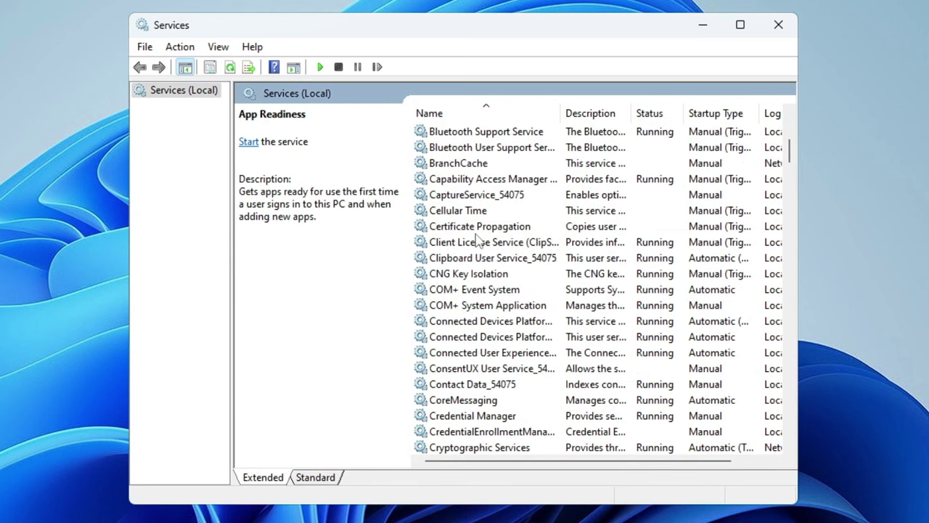
{"action": "scroll", "coordinate": [476, 248], "scroll_direction": "down", "scroll_amount": 20}
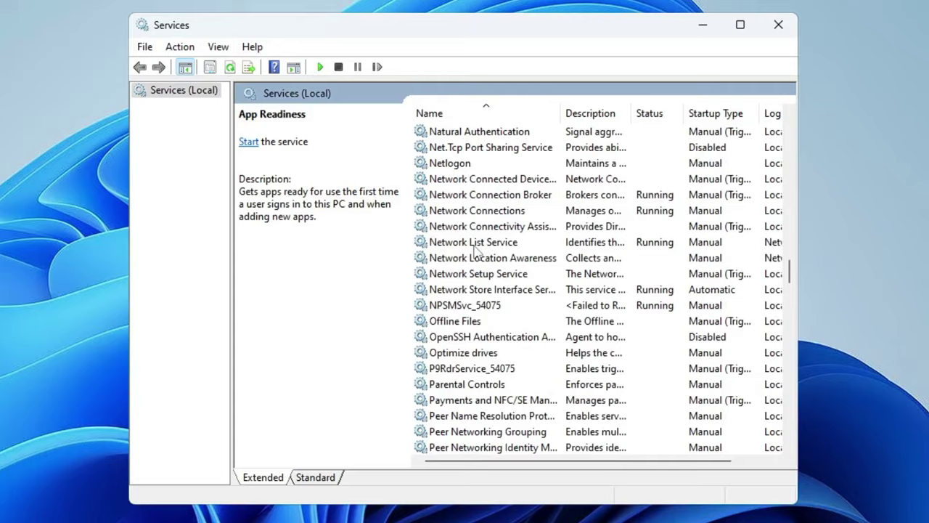
{"action": "scroll", "coordinate": [489, 296], "scroll_direction": "down", "scroll_amount": 9}
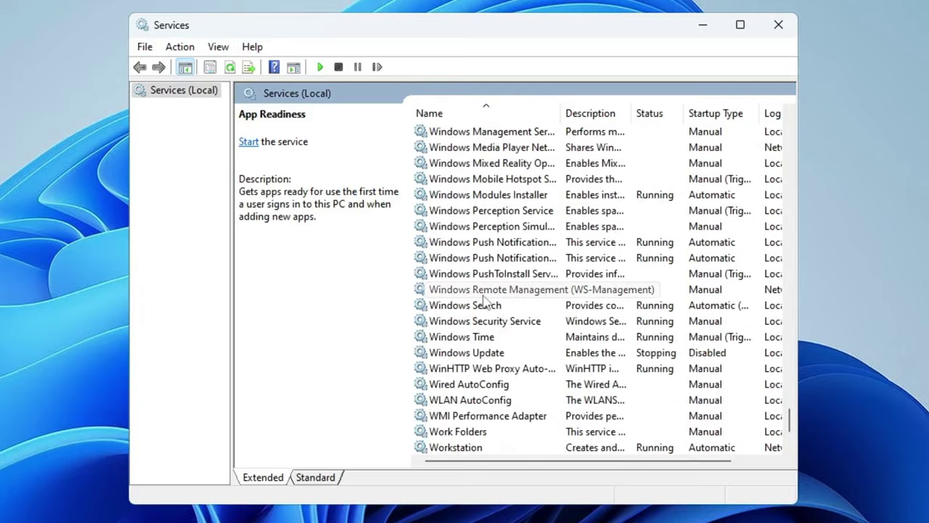
{"action": "double_click", "coordinate": [502, 305]}
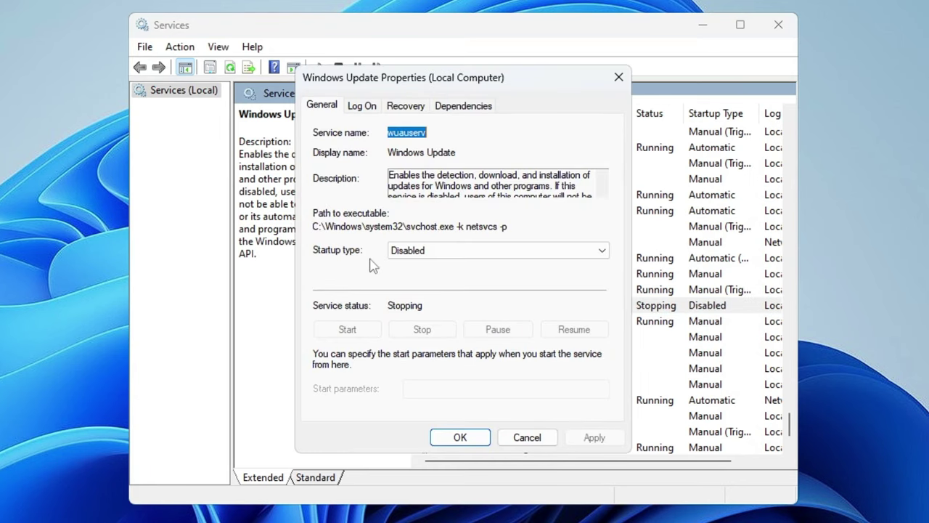
Set Windows Update startup type to Automatic, apply it, and close Services
{"action": "left_click", "coordinate": [429, 261]}
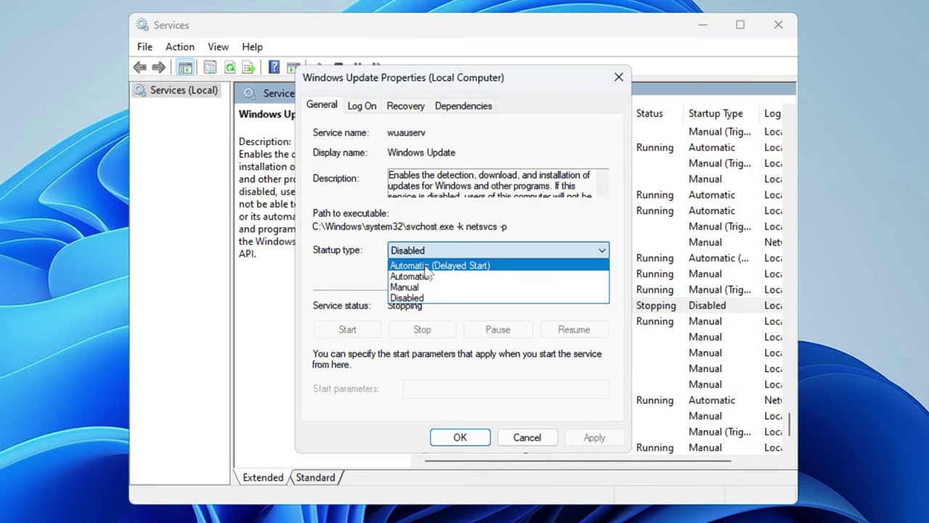
{"action": "left_click", "coordinate": [421, 274]}
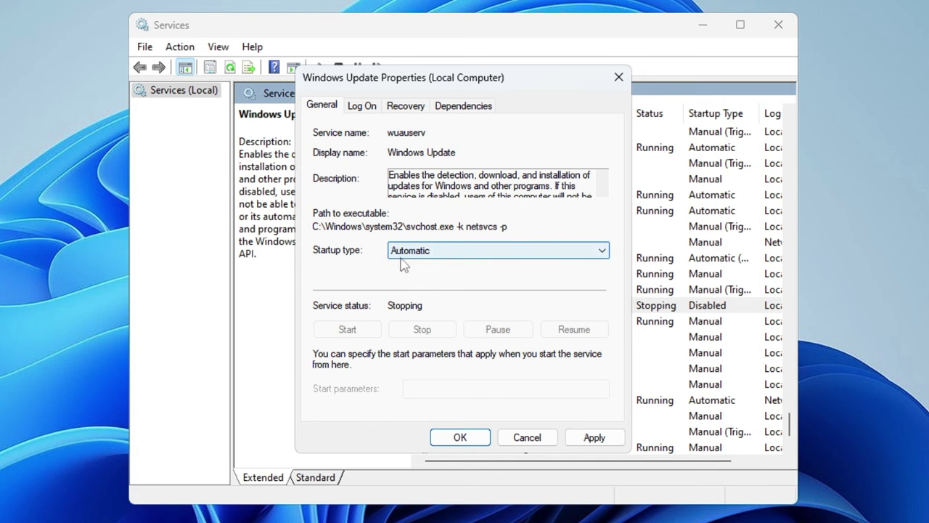
{"action": "left_click", "coordinate": [594, 442]}
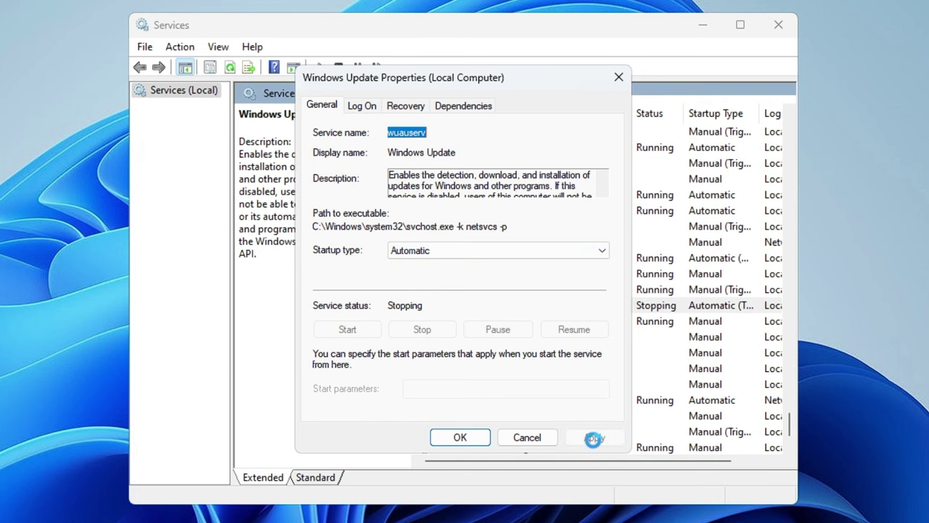
{"action": "left_click", "coordinate": [459, 440]}
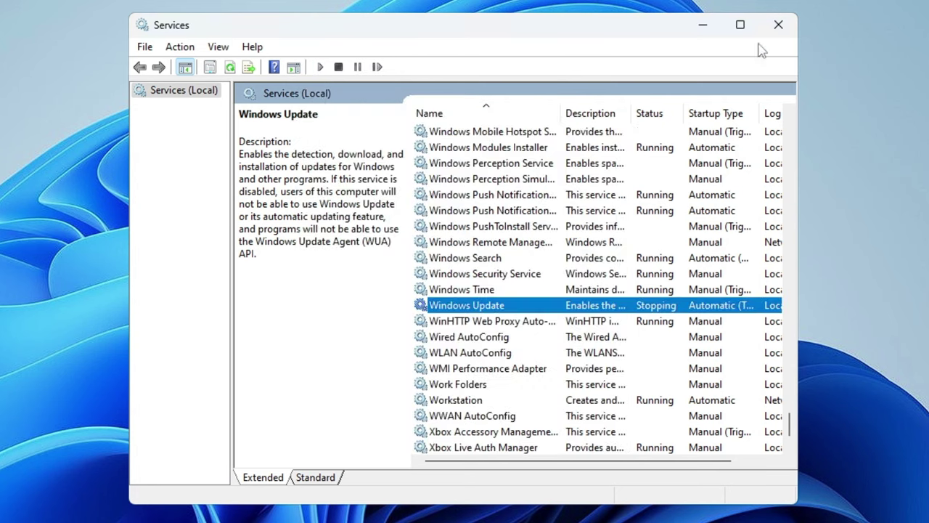
{"action": "left_click", "coordinate": [779, 25]}
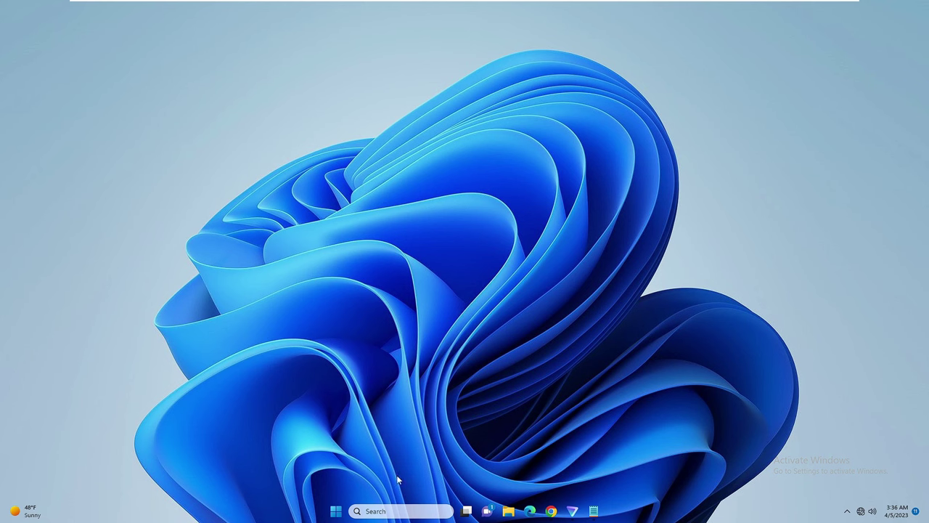
Launch Microsoft Store to confirm it opens, then close it
{"action": "left_click", "coordinate": [396, 511]}
{"action": "type", "text": "sto"}
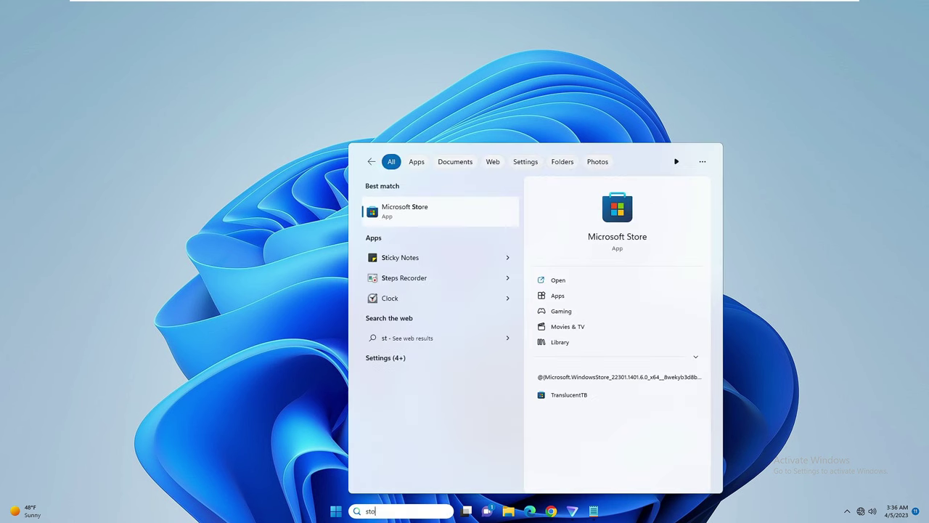
{"action": "type", "text": "re"}
{"action": "key", "text": "Return"}
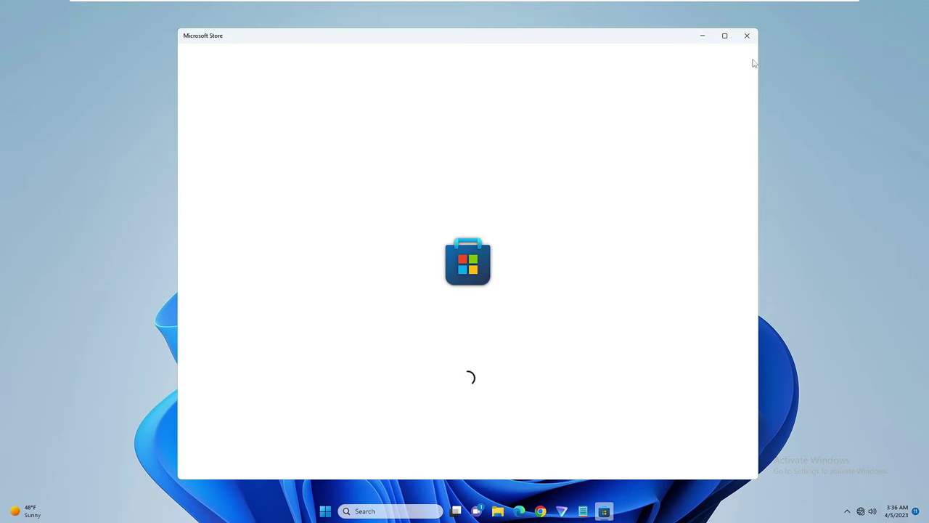
{"action": "left_click", "coordinate": [747, 36]}
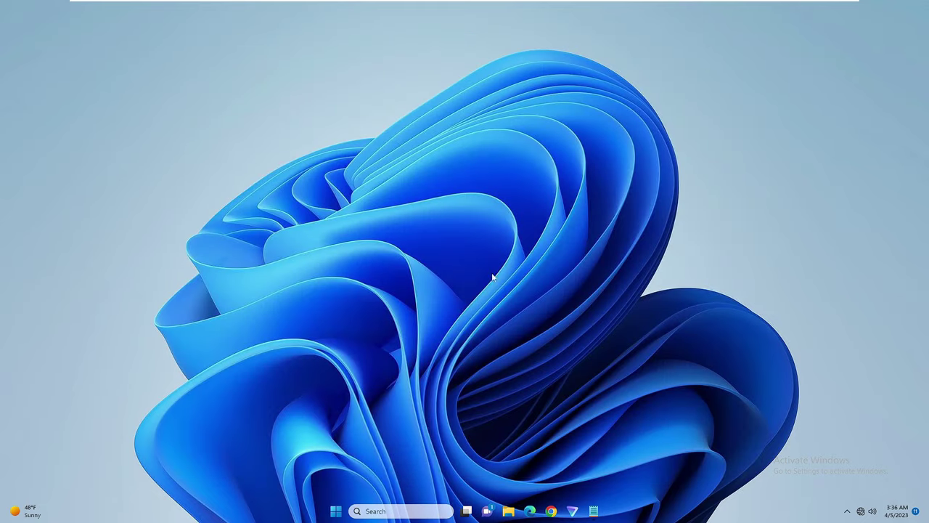
Restart the computer from the Start menu power options
{"action": "left_click", "coordinate": [343, 511]}
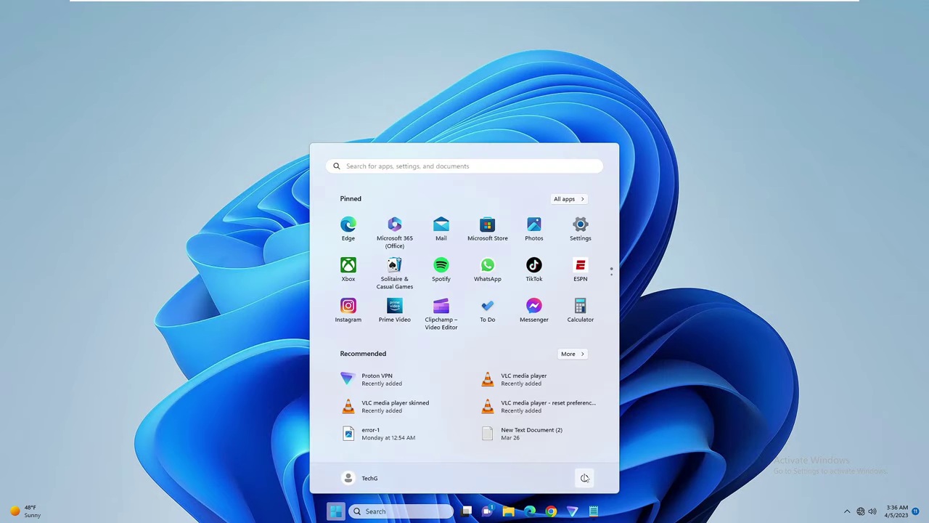
{"action": "left_click", "coordinate": [585, 477]}
{"action": "left_click", "coordinate": [584, 456]}
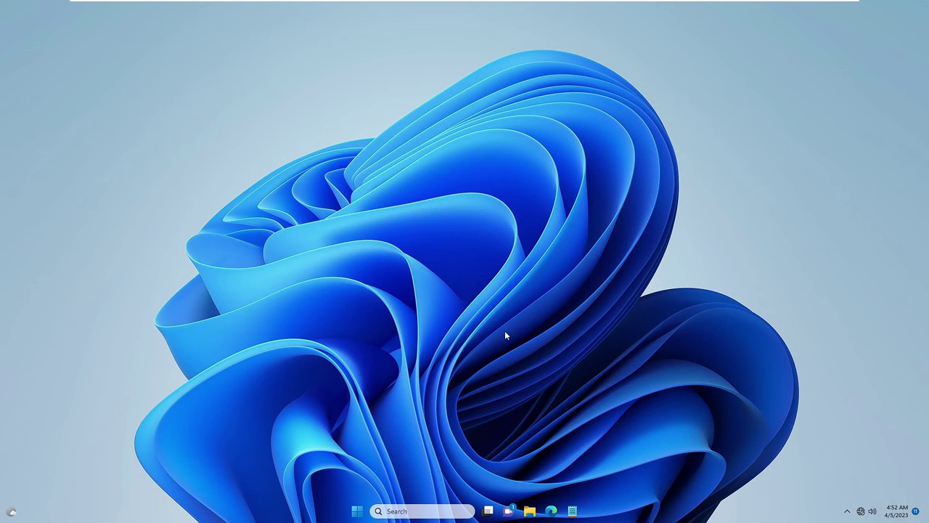
Reopen Services, confirm Windows Update is Running with Automatic startup, and close Services
{"action": "left_click", "coordinate": [425, 512]}
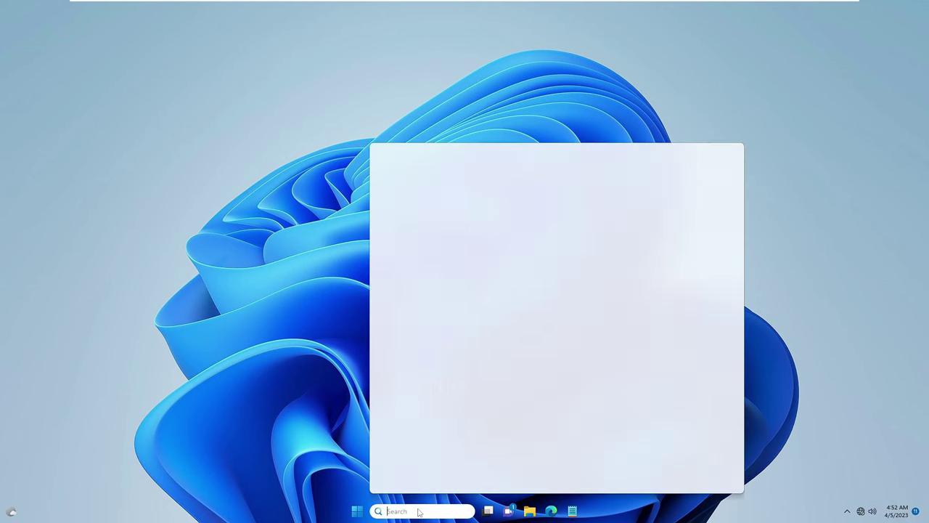
{"action": "type", "text": "services"}
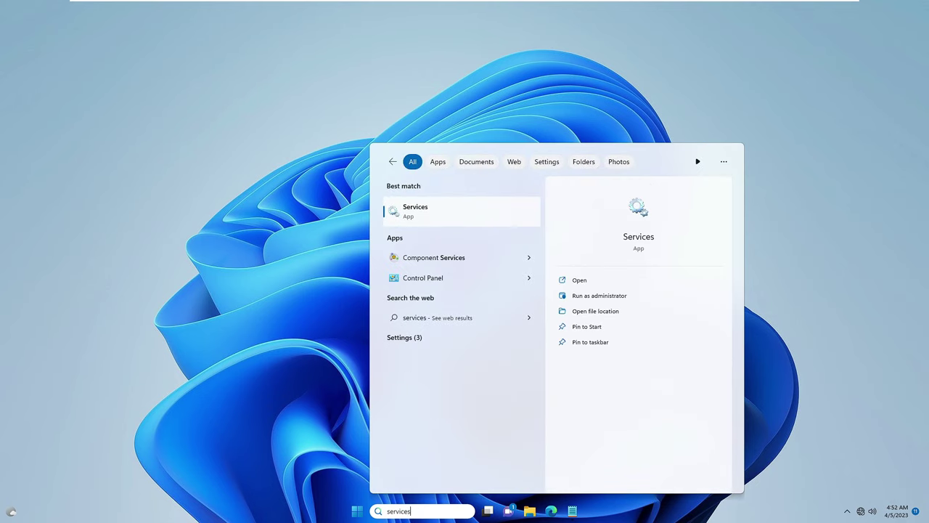
{"action": "key", "text": "Return"}
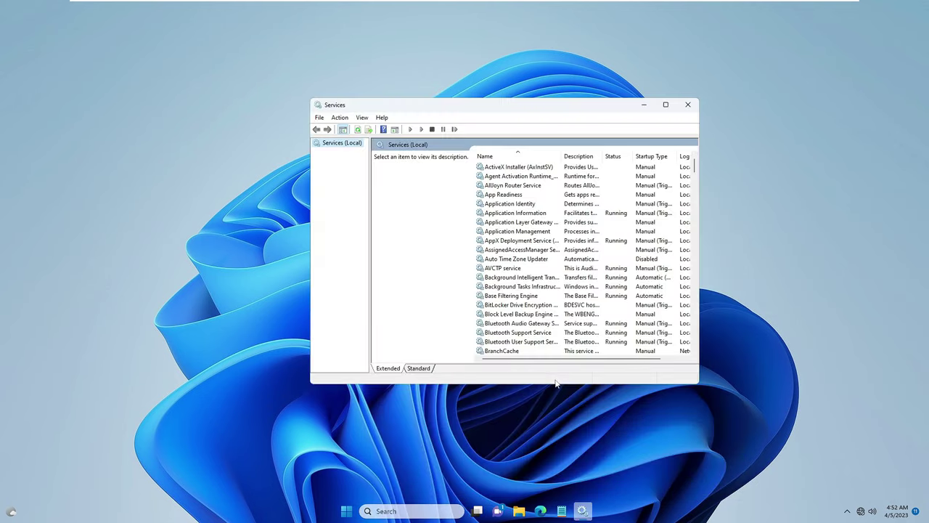
{"action": "left_click", "coordinate": [525, 279]}
{"action": "key", "text": "w"}
{"action": "scroll", "coordinate": [528, 279], "scroll_direction": "down", "scroll_amount": 10}
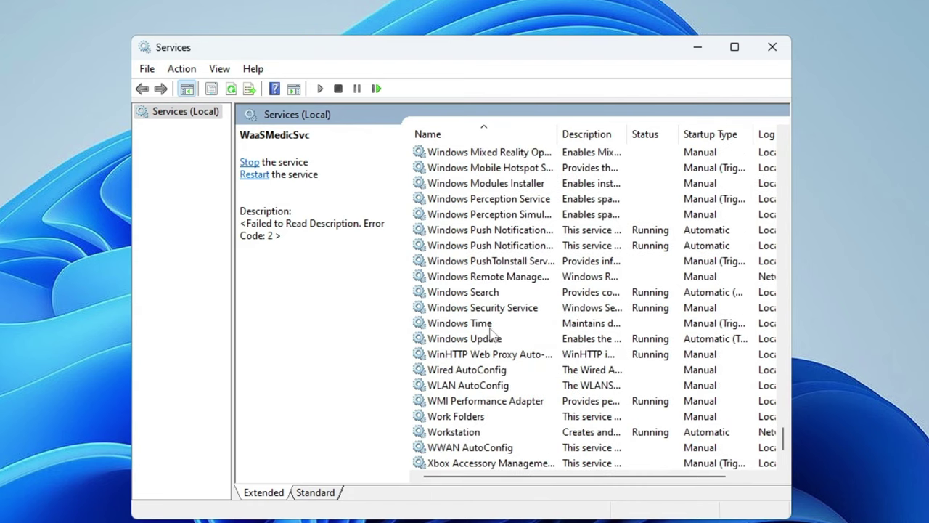
{"action": "double_click", "coordinate": [473, 343]}
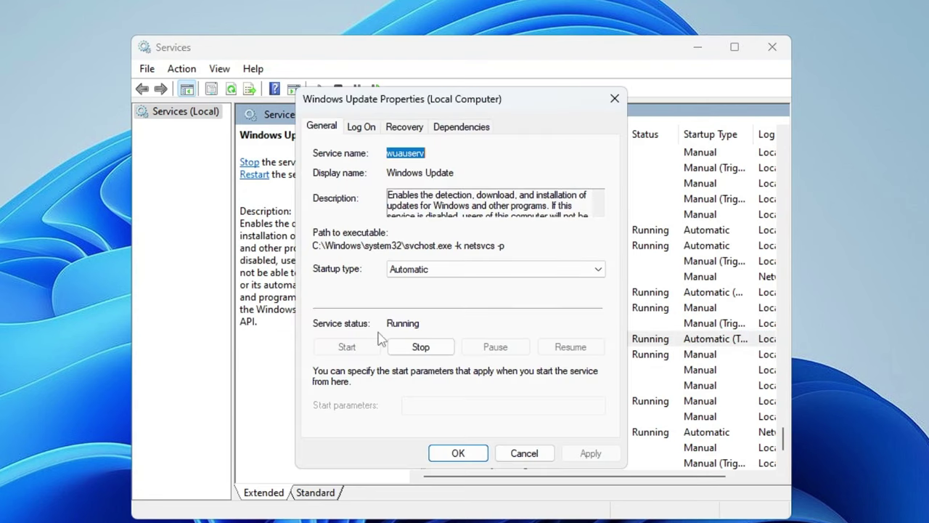
{"action": "left_click", "coordinate": [469, 453]}
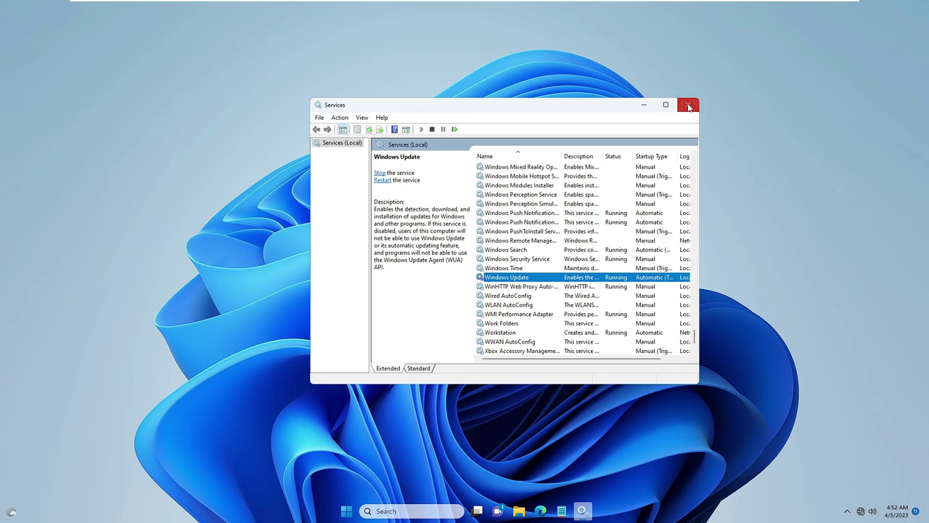
{"action": "left_click", "coordinate": [772, 46]}
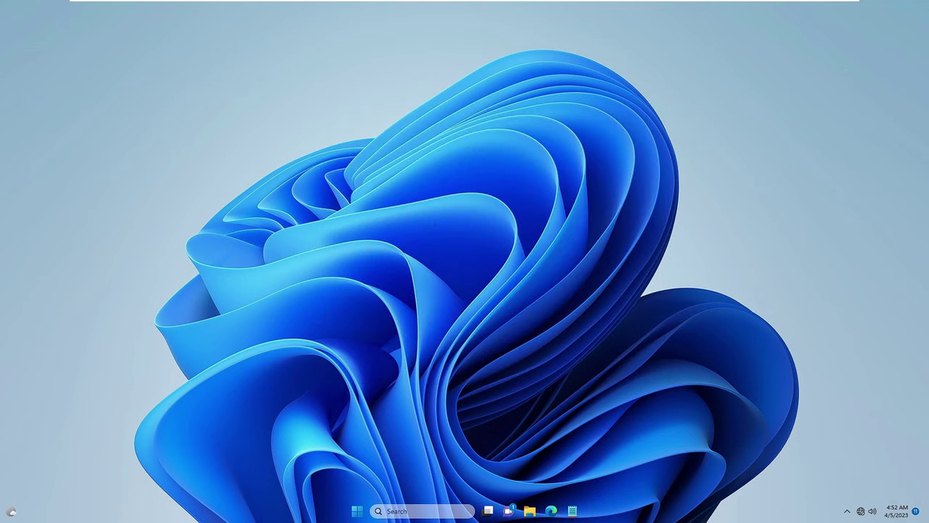
Open Microsoft Store and go to the Netflix app's details page
{"action": "key", "text": "super+s"}
{"action": "type", "text": "sto"}
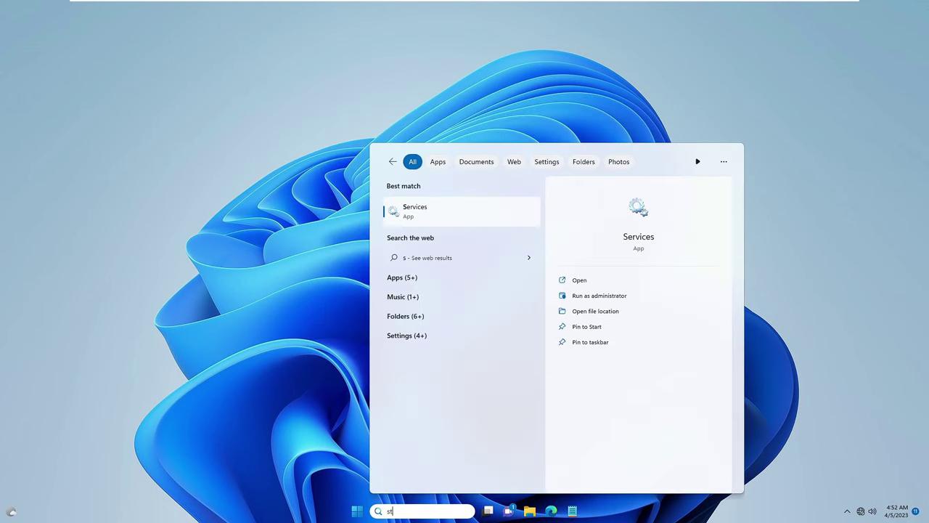
{"action": "type", "text": "re"}
{"action": "key", "text": "Return"}
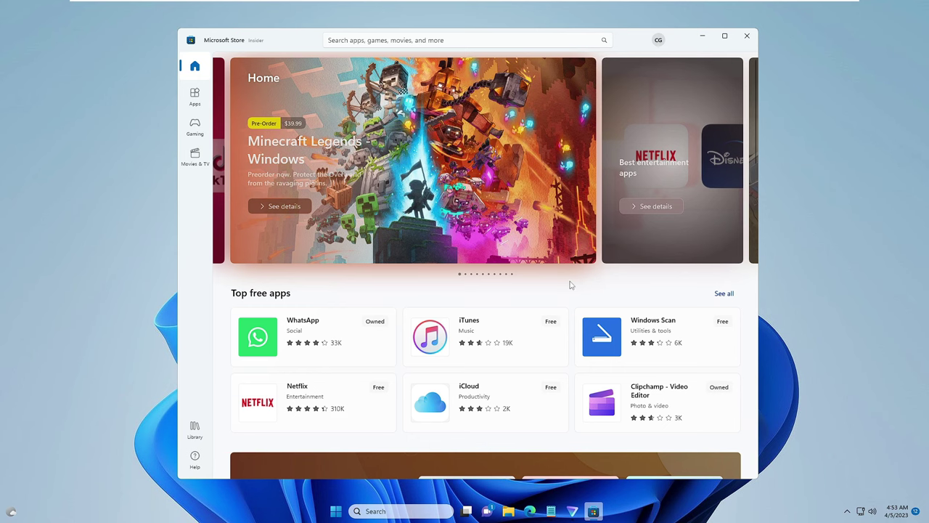
{"action": "scroll", "coordinate": [436, 312], "scroll_direction": "down", "scroll_amount": 1}
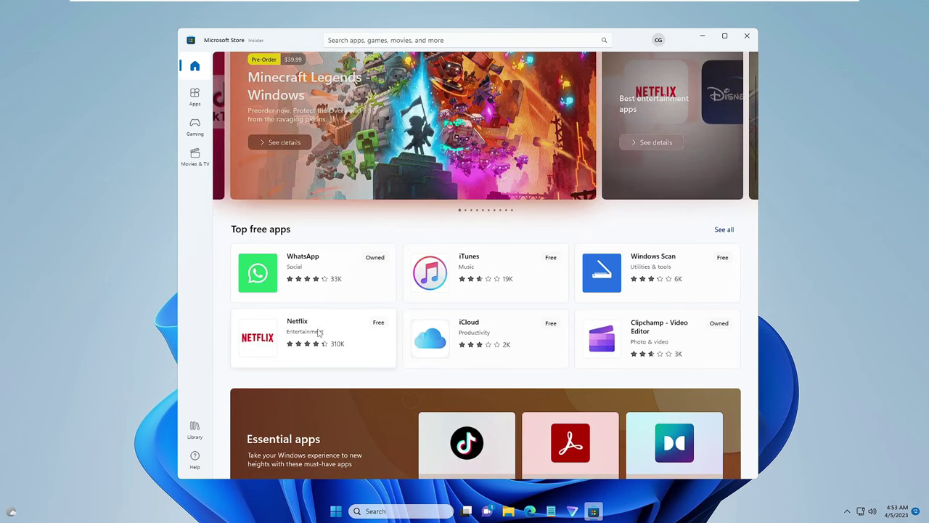
{"action": "left_click", "coordinate": [318, 332]}
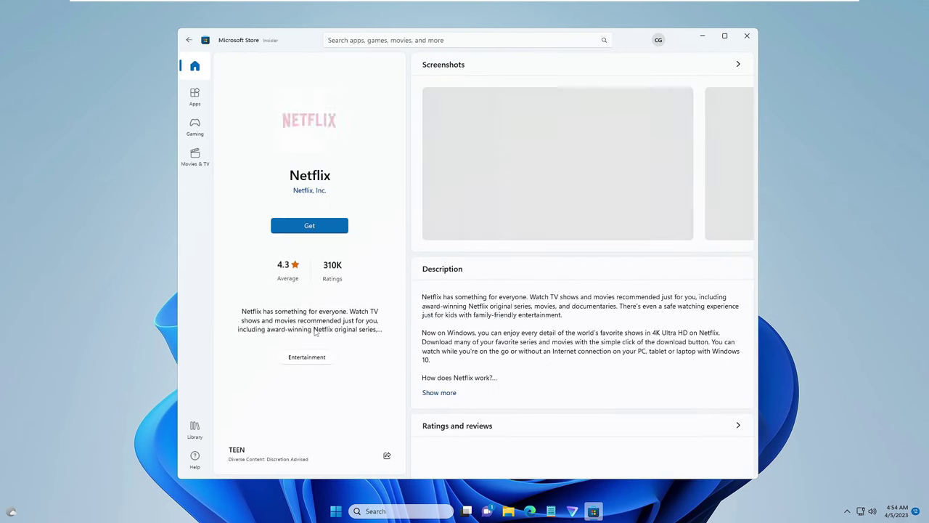
Start the Netflix download with Get and minimize the Store window
{"action": "left_click", "coordinate": [311, 226]}
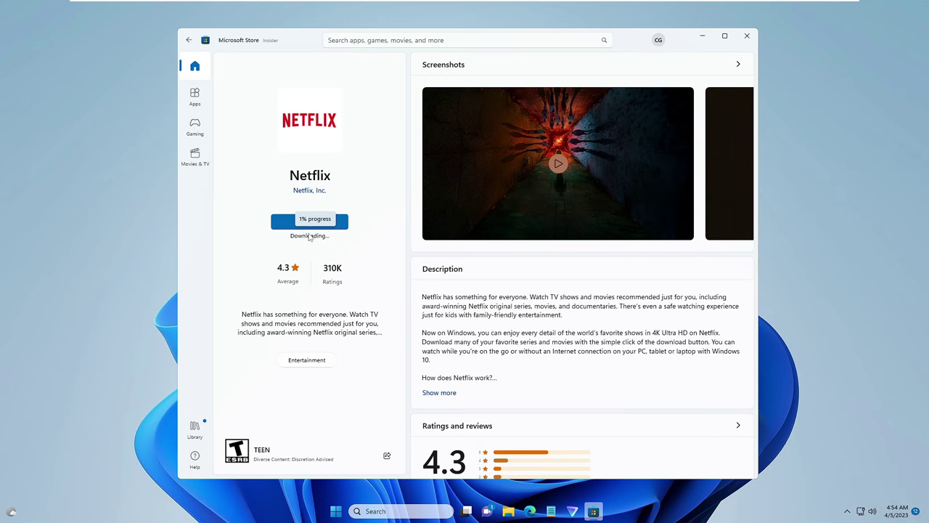
{"action": "left_click", "coordinate": [703, 38]}
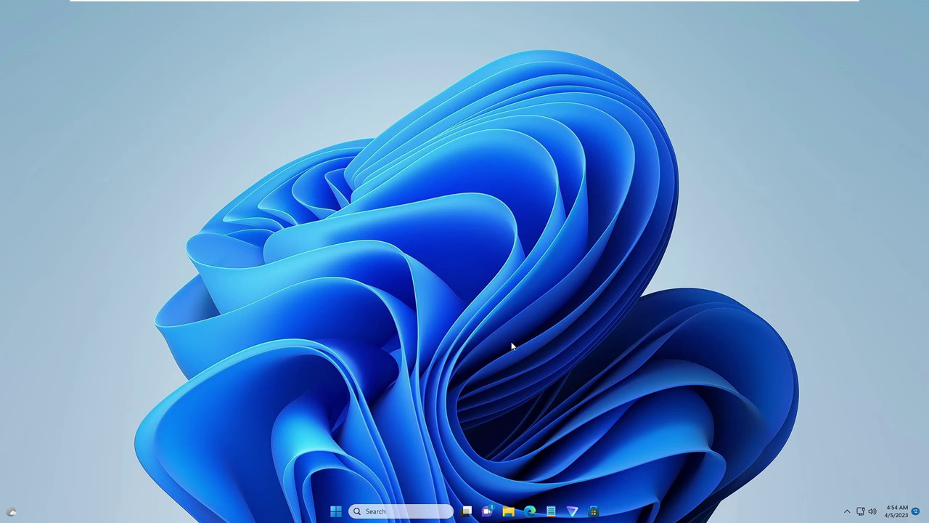
{"action": "key", "text": "super+s"}
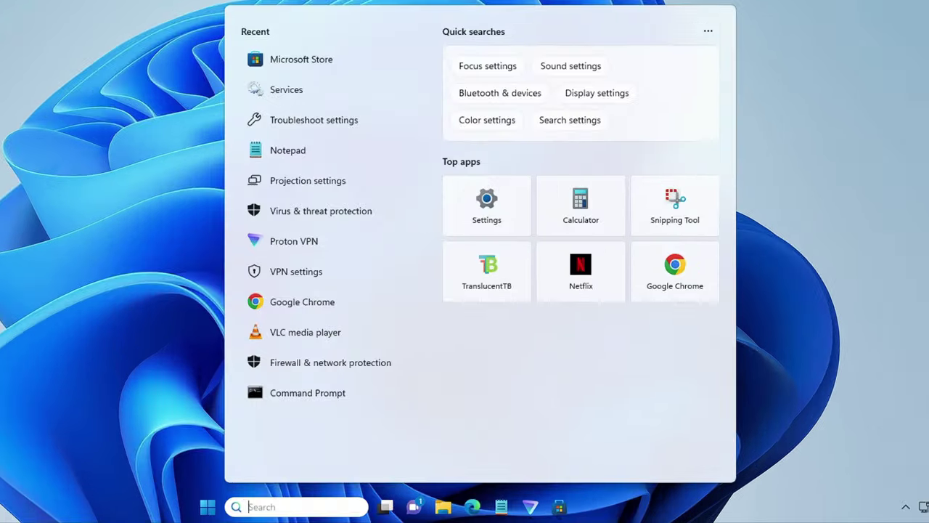
Launch Windows PowerShell as administrator and switch to the Notepad file with the re-register command
{"action": "type", "text": "powershell"}
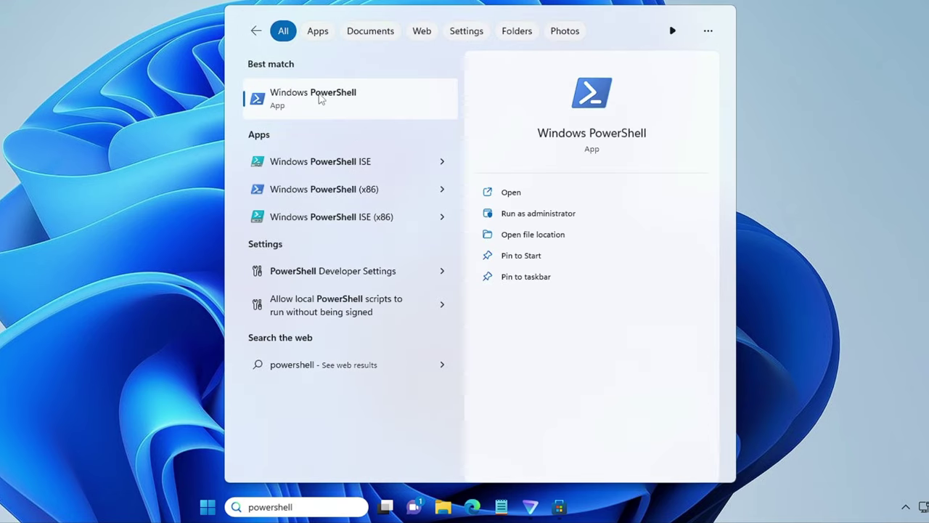
{"action": "right_click", "coordinate": [321, 98]}
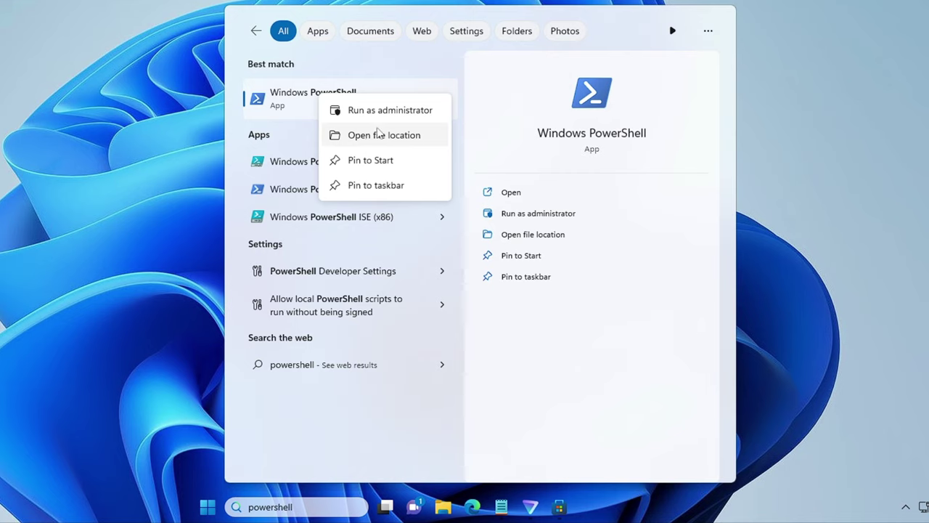
{"action": "left_click", "coordinate": [383, 110]}
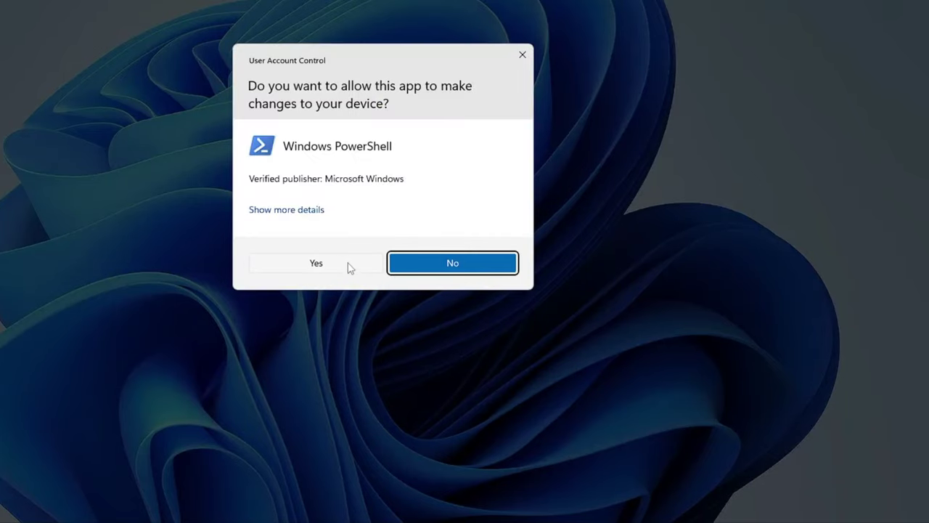
{"action": "left_click", "coordinate": [347, 266]}
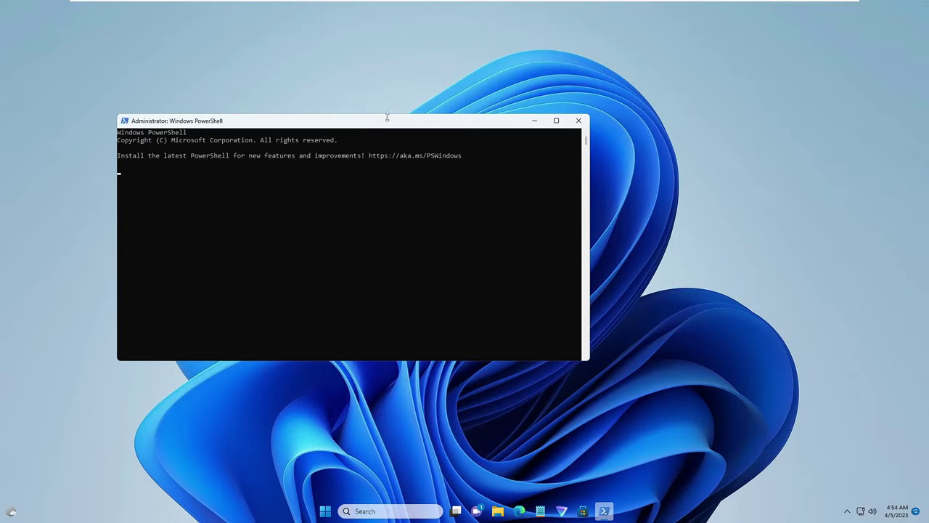
{"action": "left_click_drag", "start_coordinate": [386, 116], "coordinate": [509, 118]}
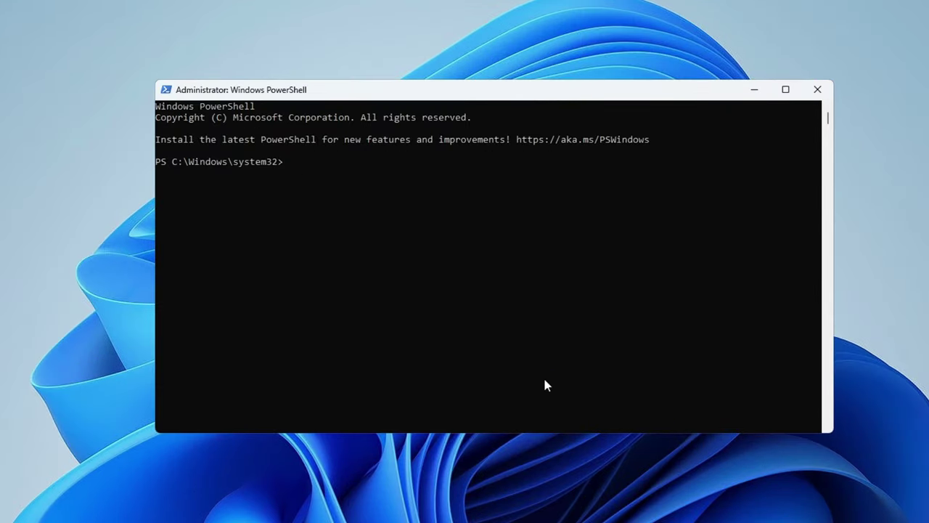
{"action": "key", "text": "alt+Tab"}
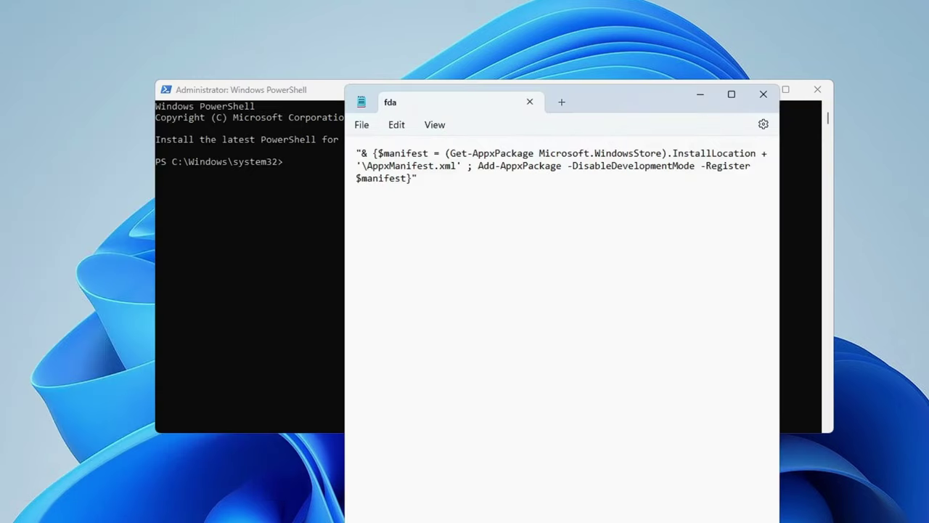
Copy the whole Store re-register command from Notepad
{"action": "key", "text": "ctrl+a"}
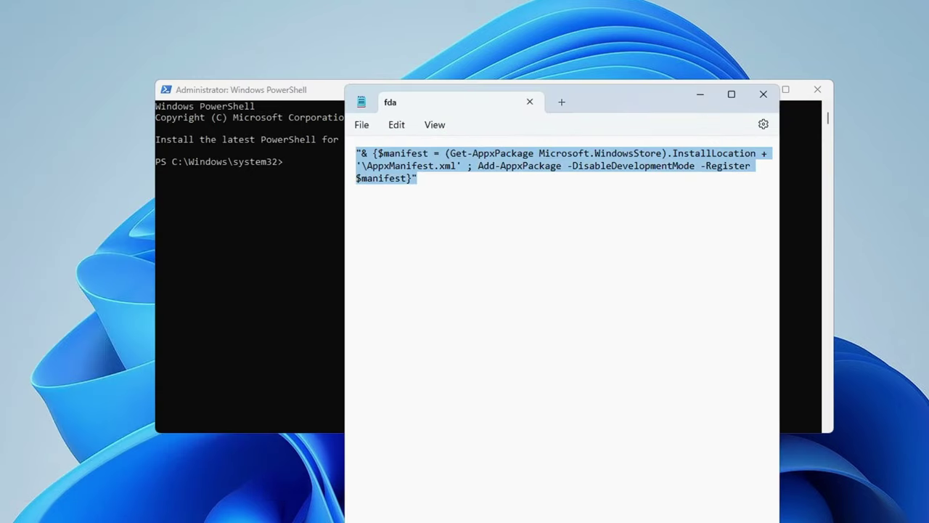
{"action": "right_click", "coordinate": [437, 158]}
{"action": "left_click", "coordinate": [472, 223]}
{"action": "left_click", "coordinate": [700, 95]}
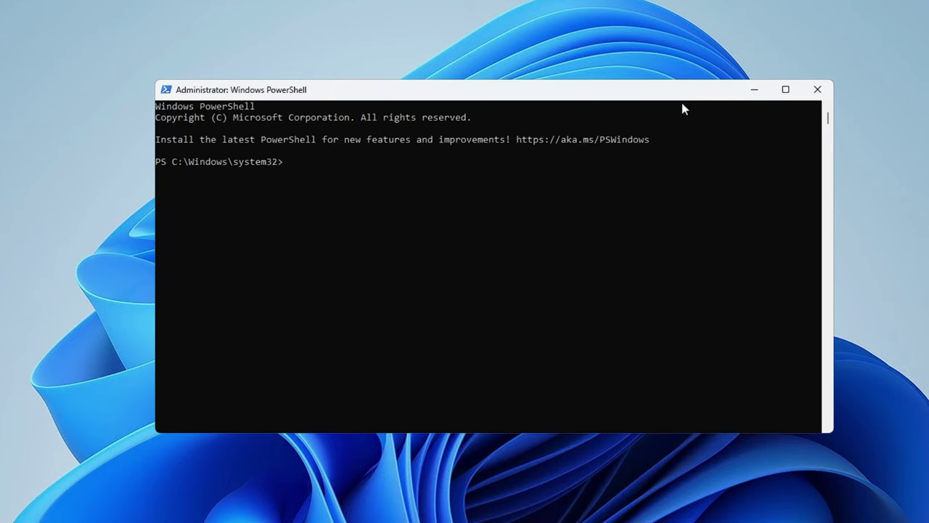
Paste and run the command in PowerShell, then close the PowerShell window
{"action": "right_click", "coordinate": [324, 167]}
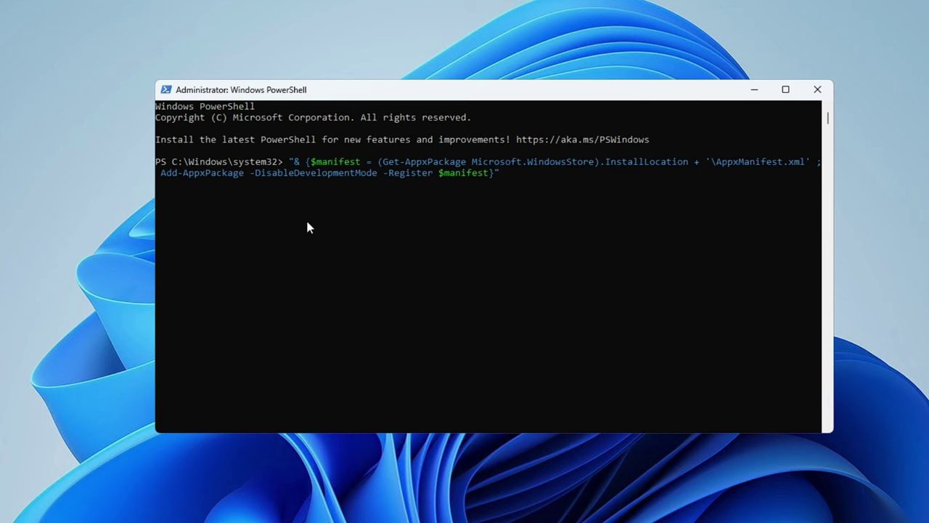
{"action": "key", "text": "Return"}
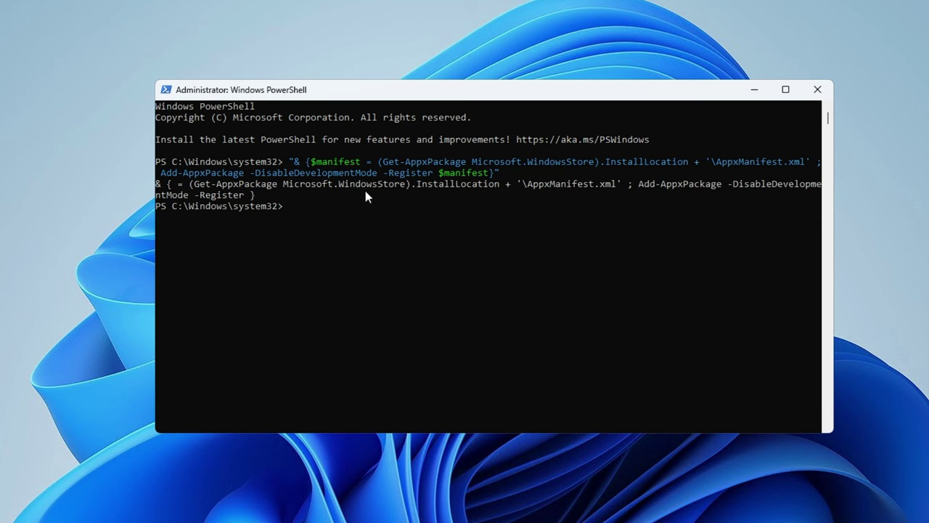
{"action": "left_click", "coordinate": [819, 90]}
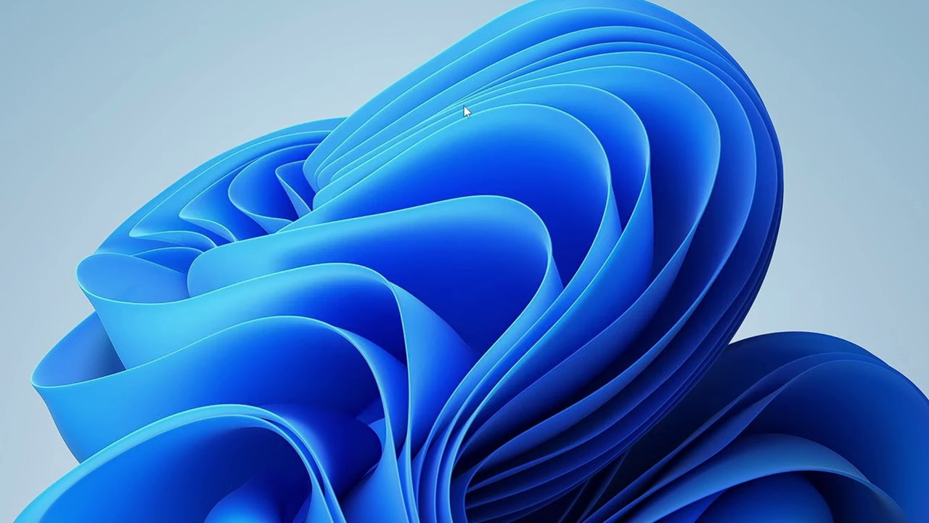